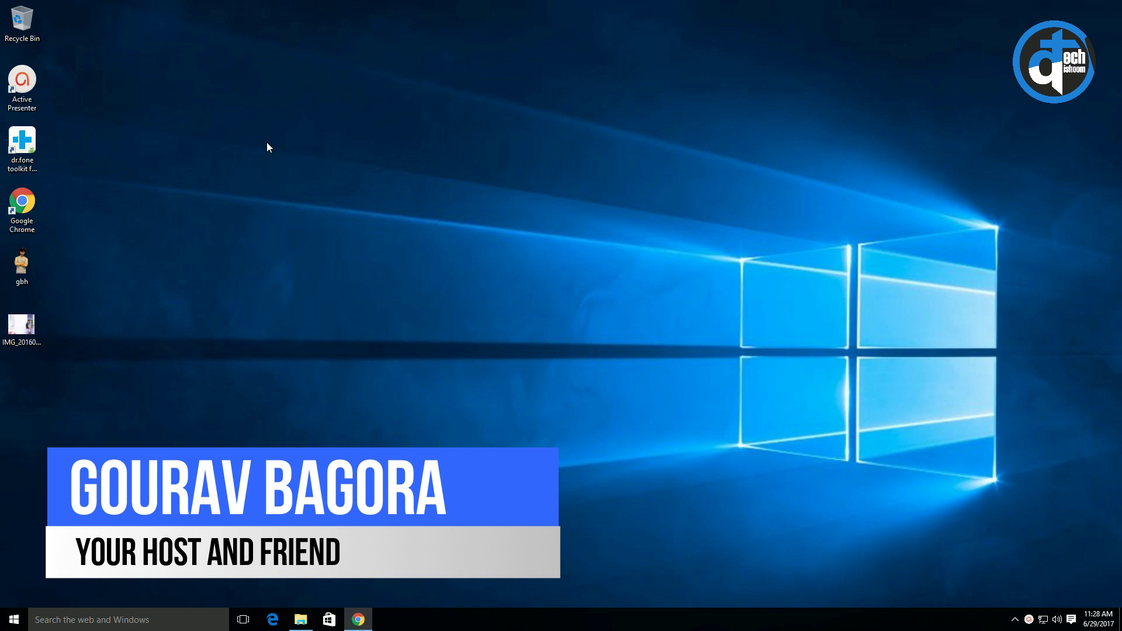
# Step: Drag the dr.fone toolkit for Android shortcut away from the other icons onto open desktop space
pyautogui.moveTo(22, 143); pyautogui.dragTo(164, 186)
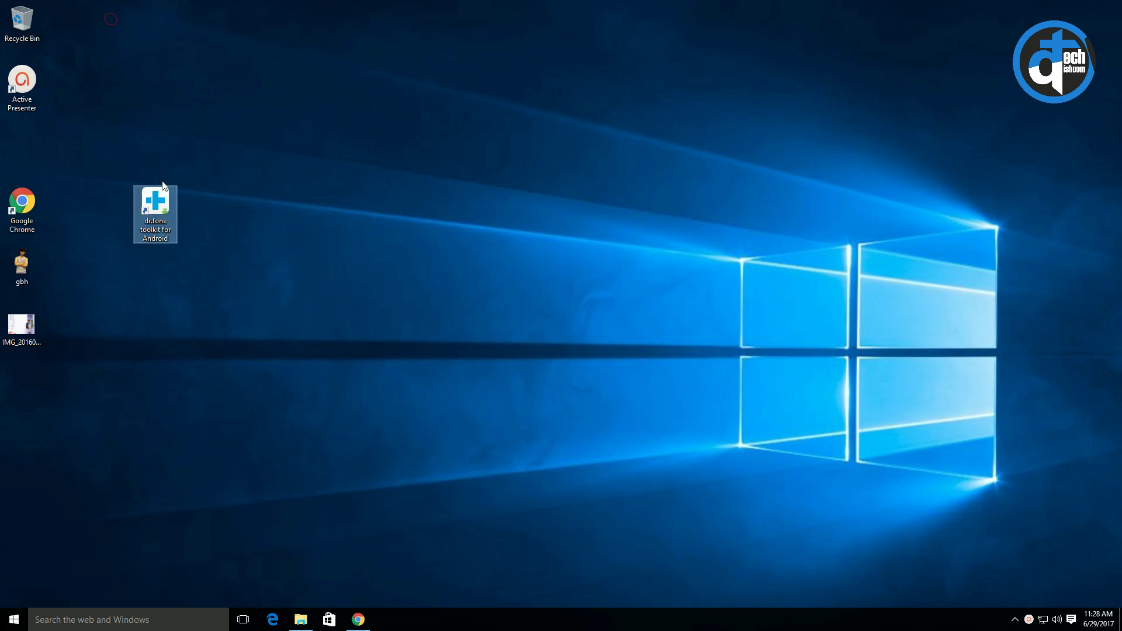
pyautogui.click(343, 255)
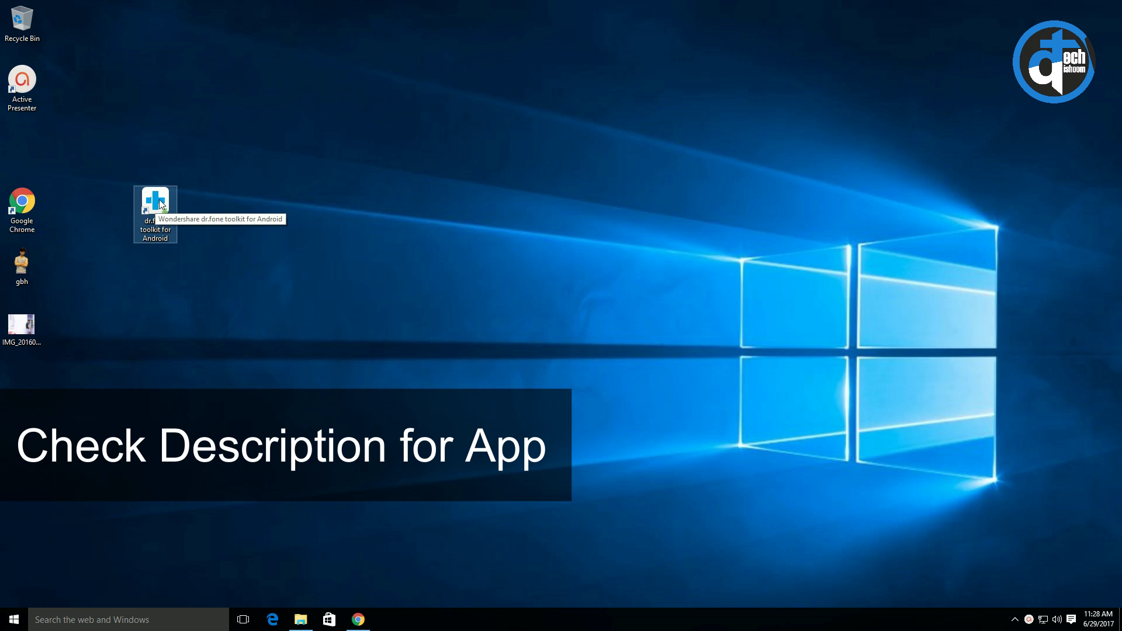
# Step: Launch dr.fone toolkit for Android from its desktop shortcut
pyautogui.doubleClick(160, 204)
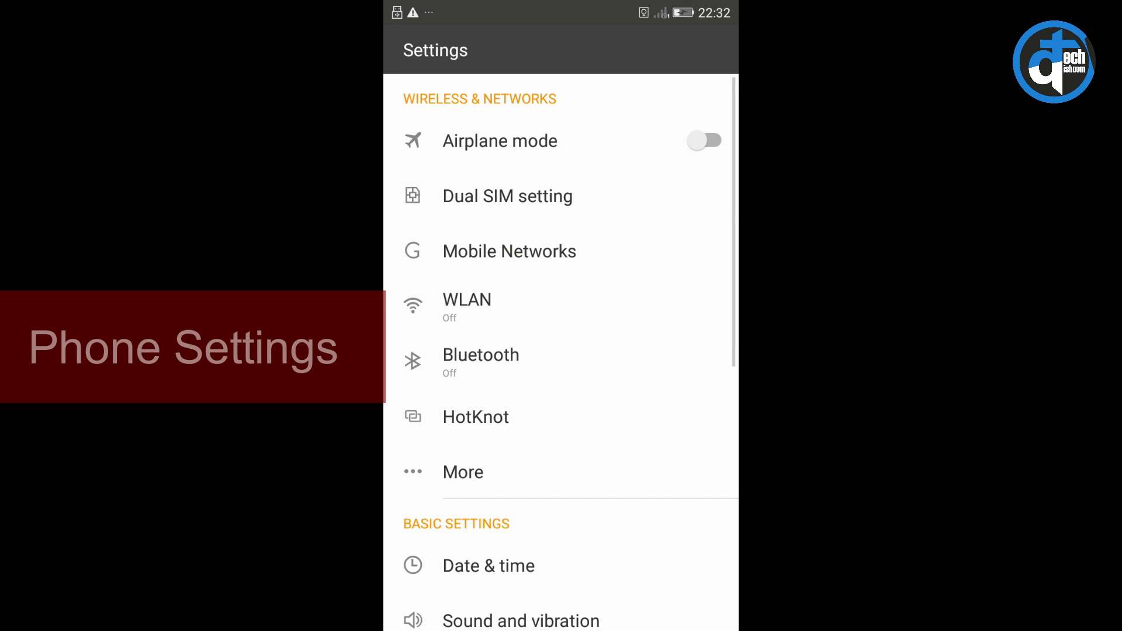
# Step: In About phone, tap Build number repeatedly to confirm developer mode is unlocked
pyautogui.scroll(-10, 561, 351)
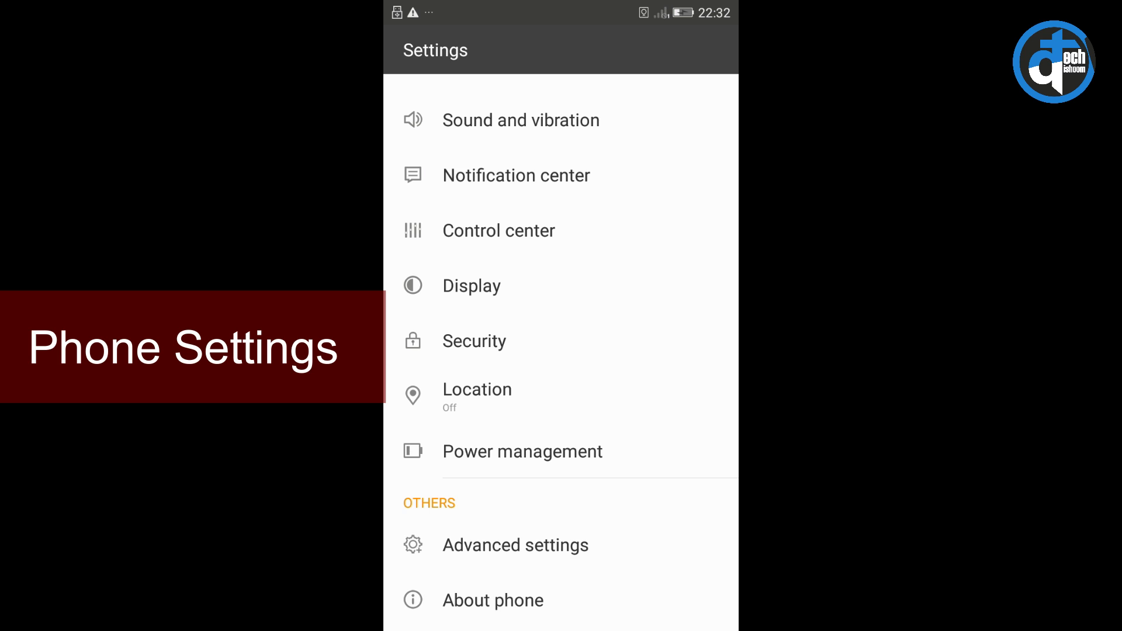
pyautogui.click(493, 600)
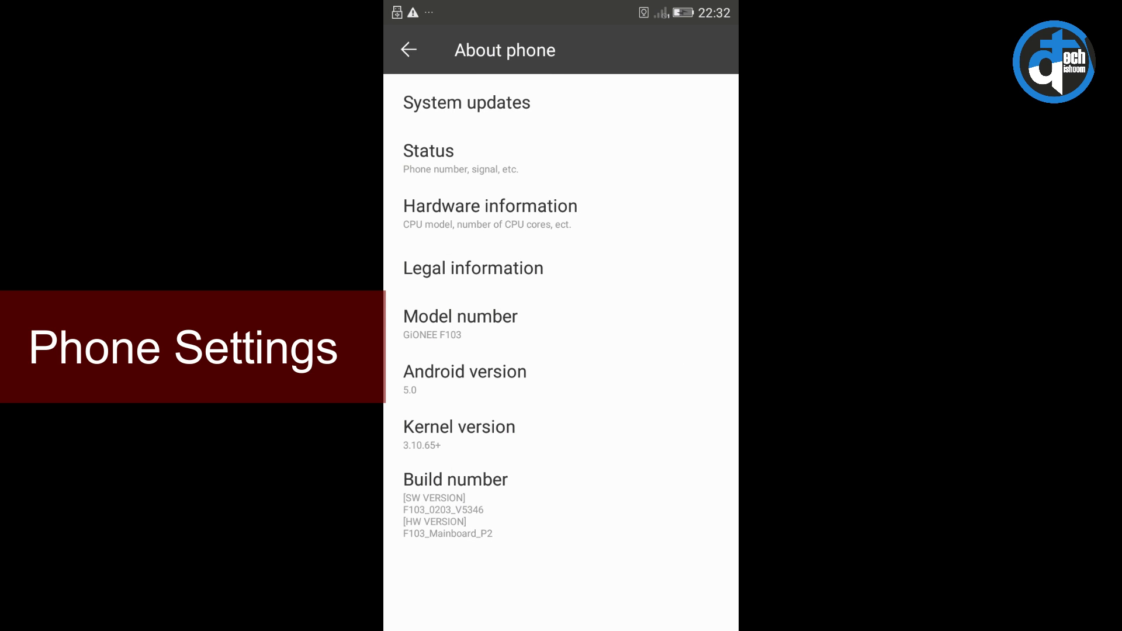
pyautogui.click(456, 503)
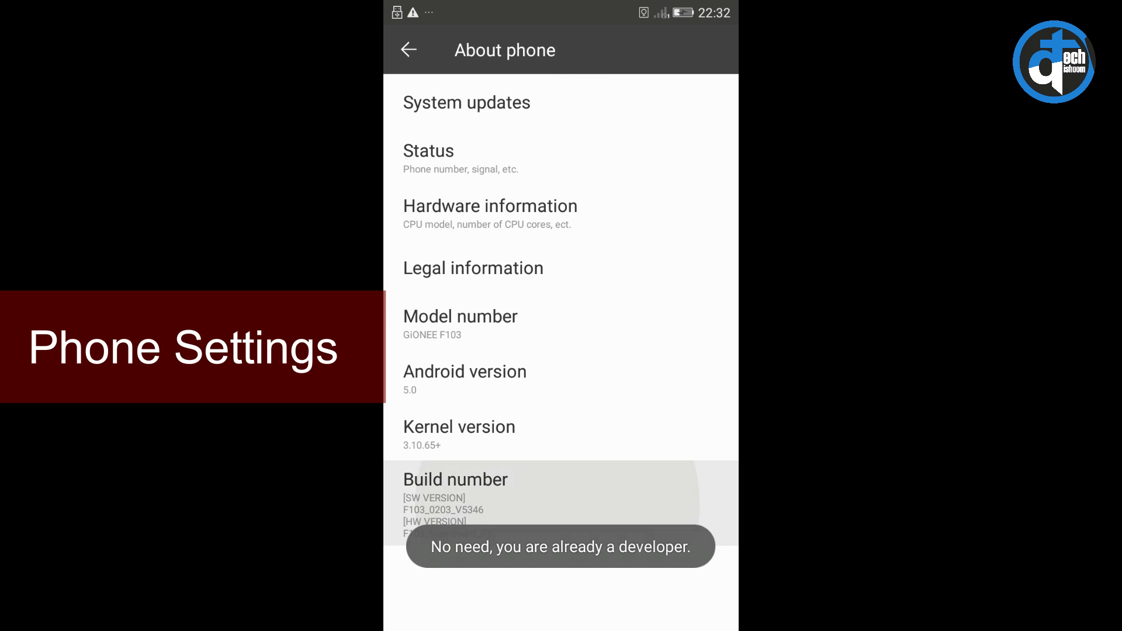
pyautogui.click(456, 503)
pyautogui.click(456, 503)
pyautogui.click(456, 503)
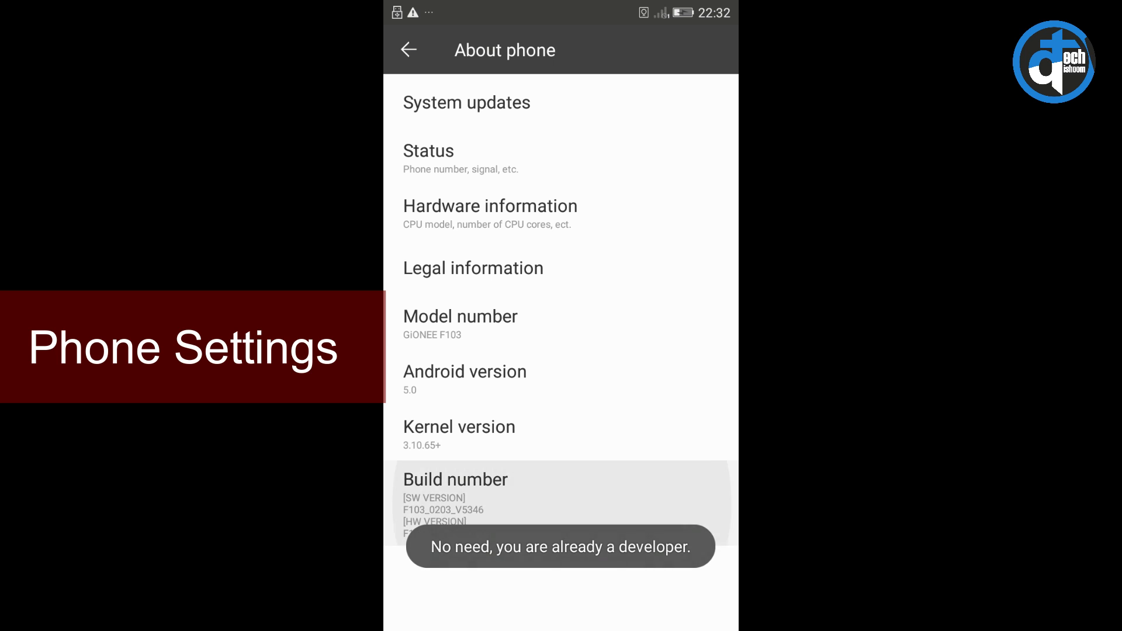
pyautogui.click(456, 503)
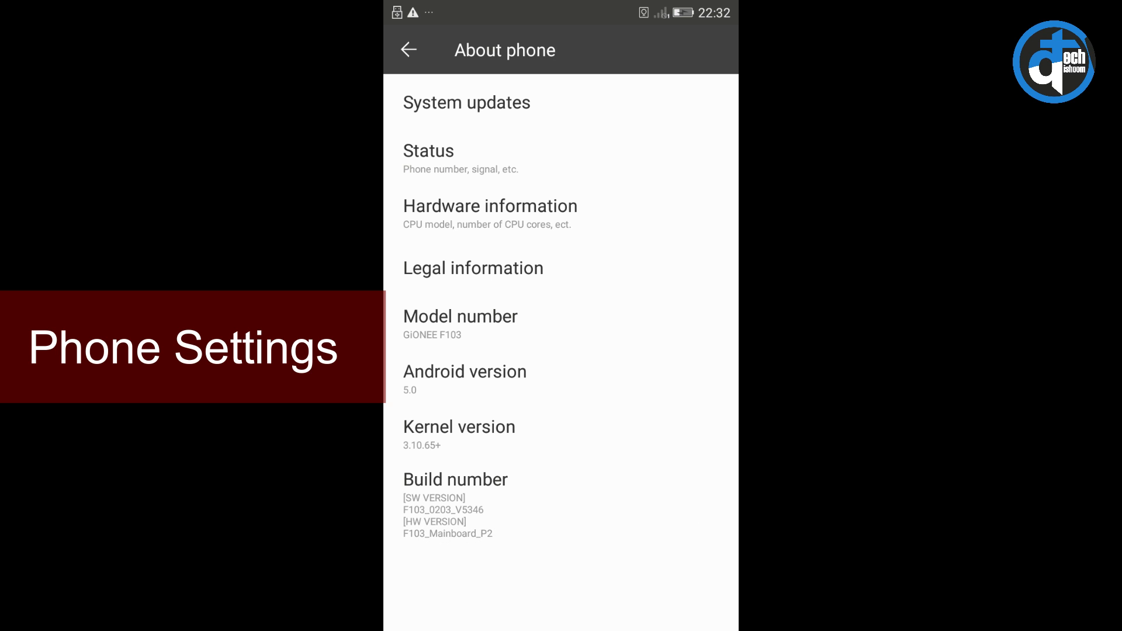
# Step: Under Advanced settings, toggle Developer options off and back on, allowing development settings
pyautogui.click(408, 50)
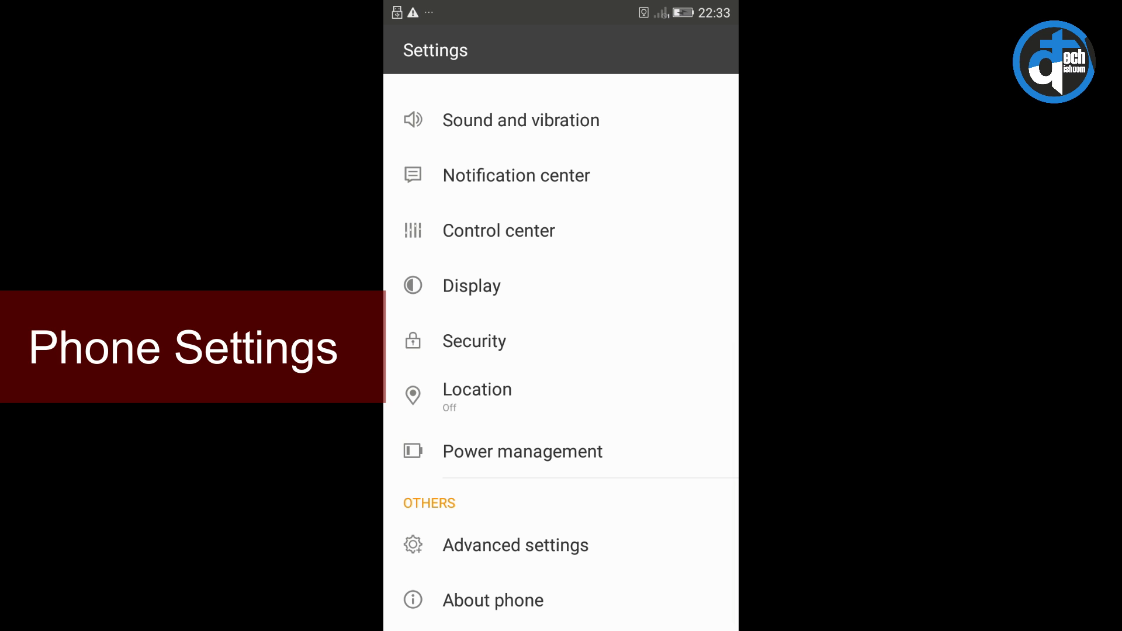
pyautogui.click(515, 545)
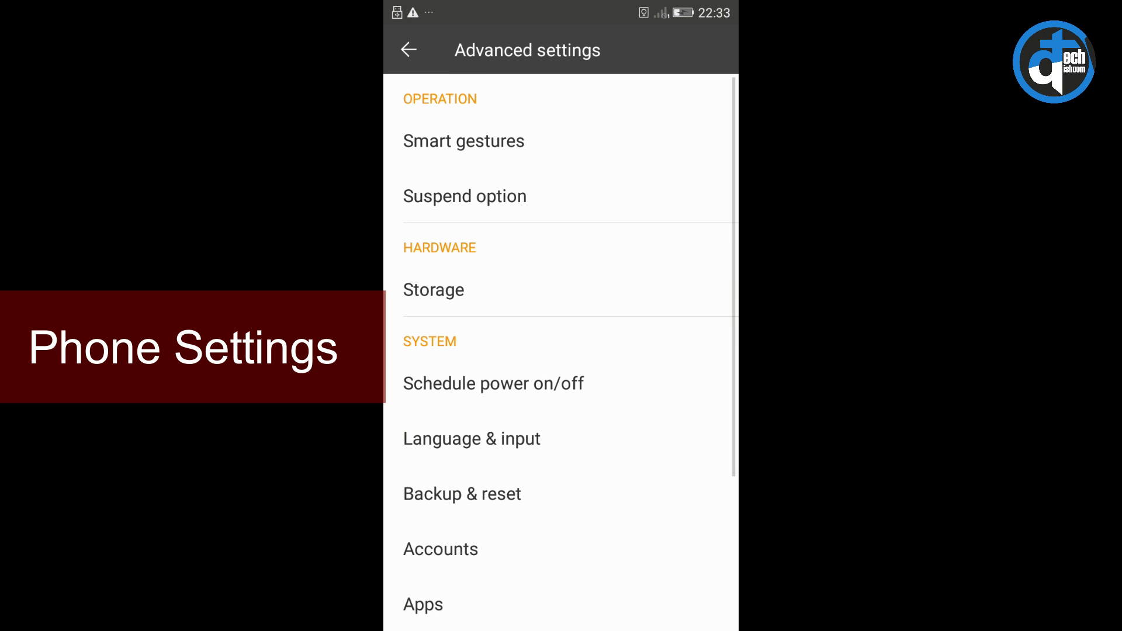
pyautogui.scroll(-2, 562, 351)
pyautogui.scroll(-5, 561, 350)
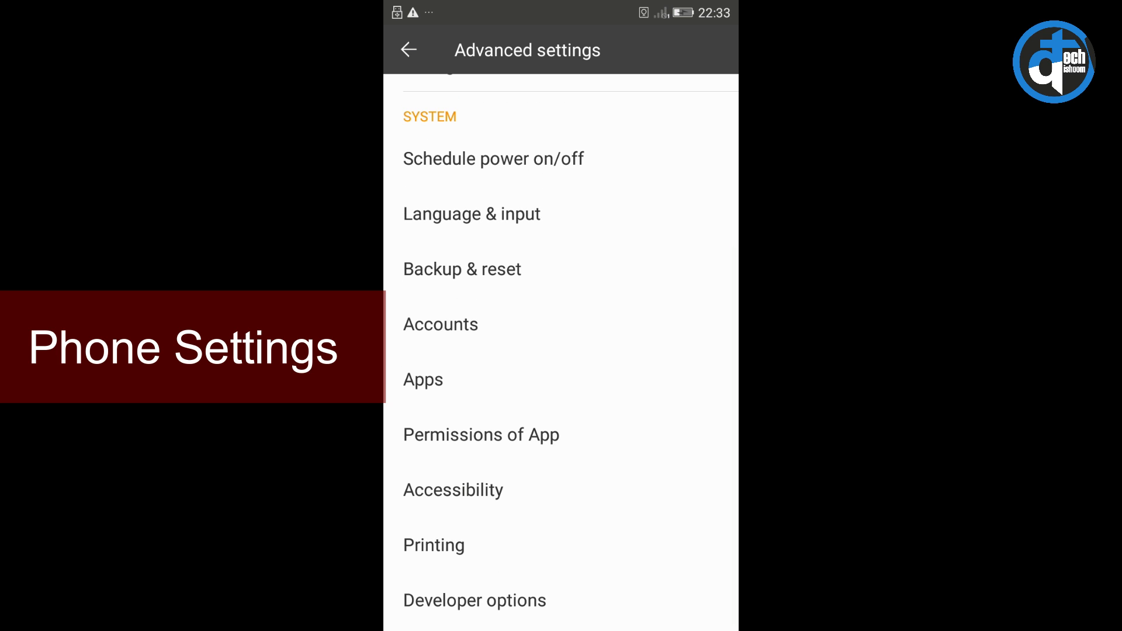
pyautogui.click(474, 601)
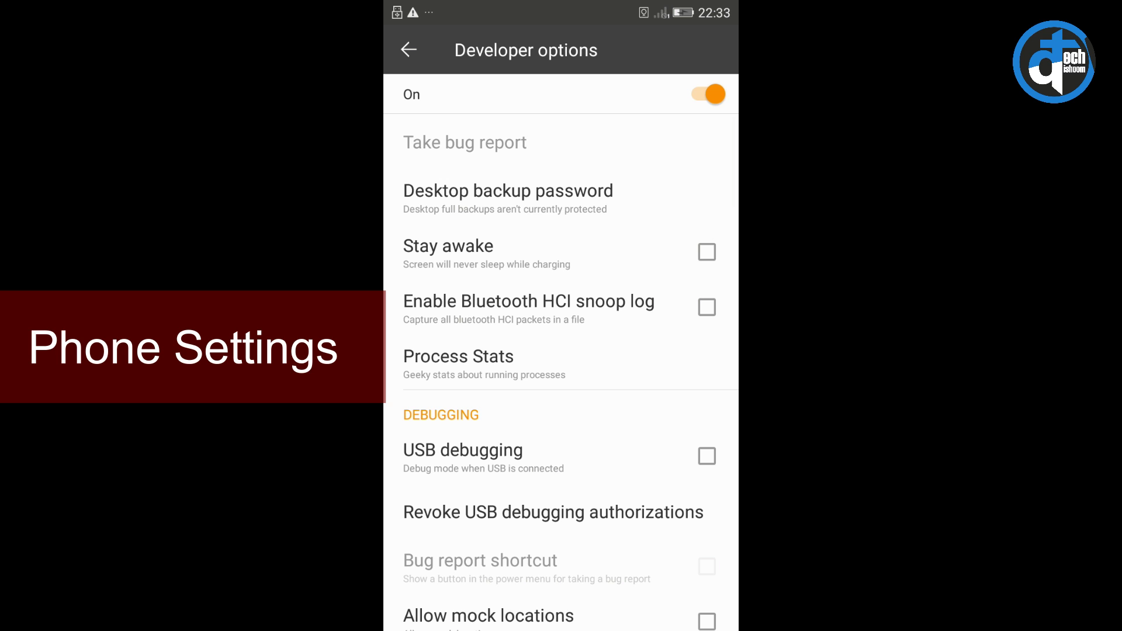
pyautogui.click(709, 94)
pyautogui.click(709, 94)
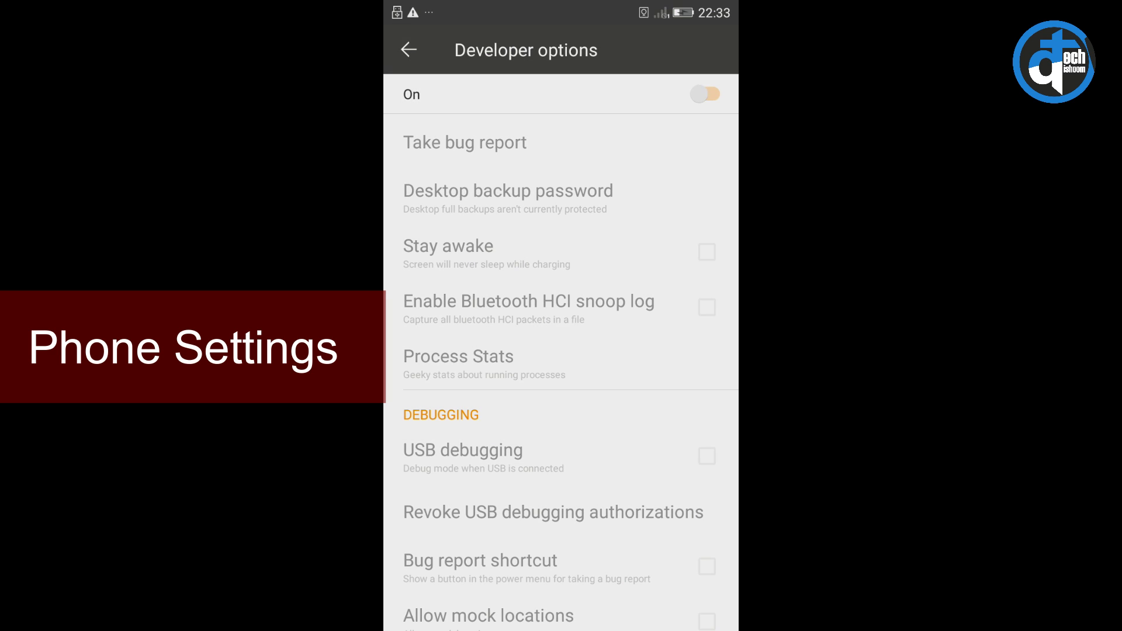
pyautogui.click(650, 608)
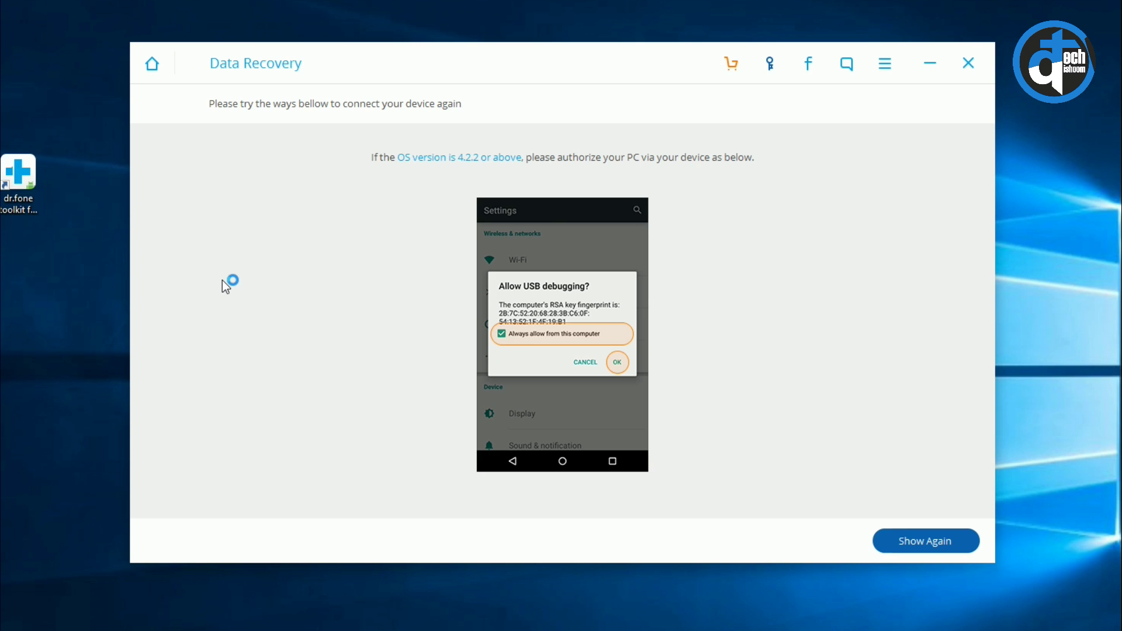
# Step: Retry the connection so the GIONEE F103 appears with its recoverable file types
pyautogui.click(915, 550)
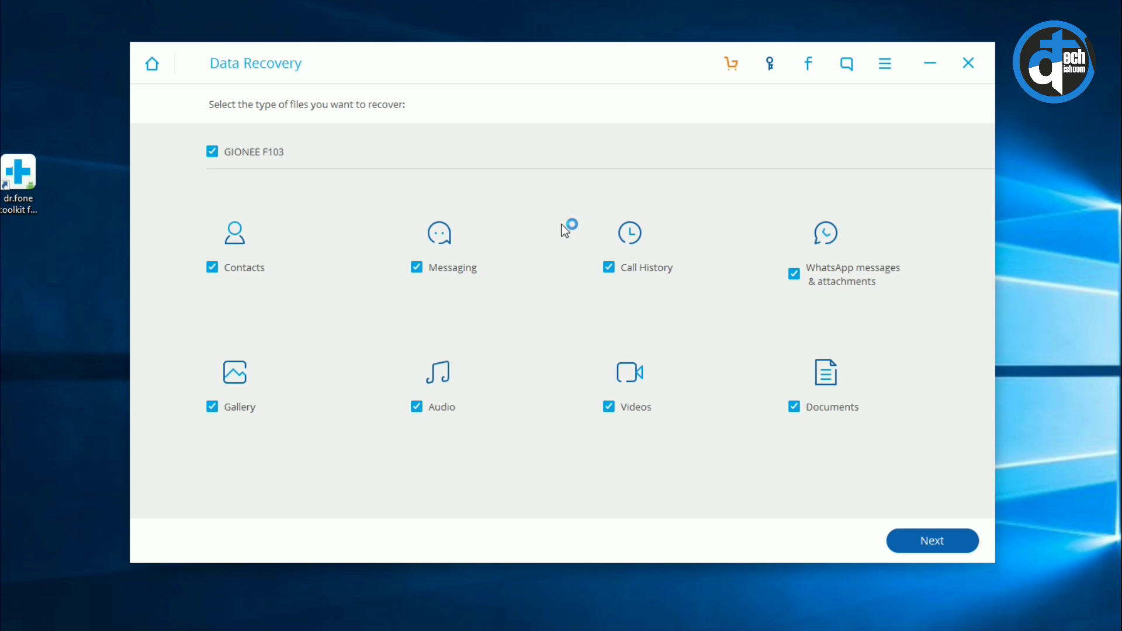
# Step: Untick Call History, Videos, WhatsApp, Audio and Documents, keeping Contacts, Messaging and Gallery, and continue
pyautogui.click(615, 272)
pyautogui.click(609, 409)
pyautogui.click(794, 274)
pyautogui.click(272, 275)
pyautogui.click(422, 415)
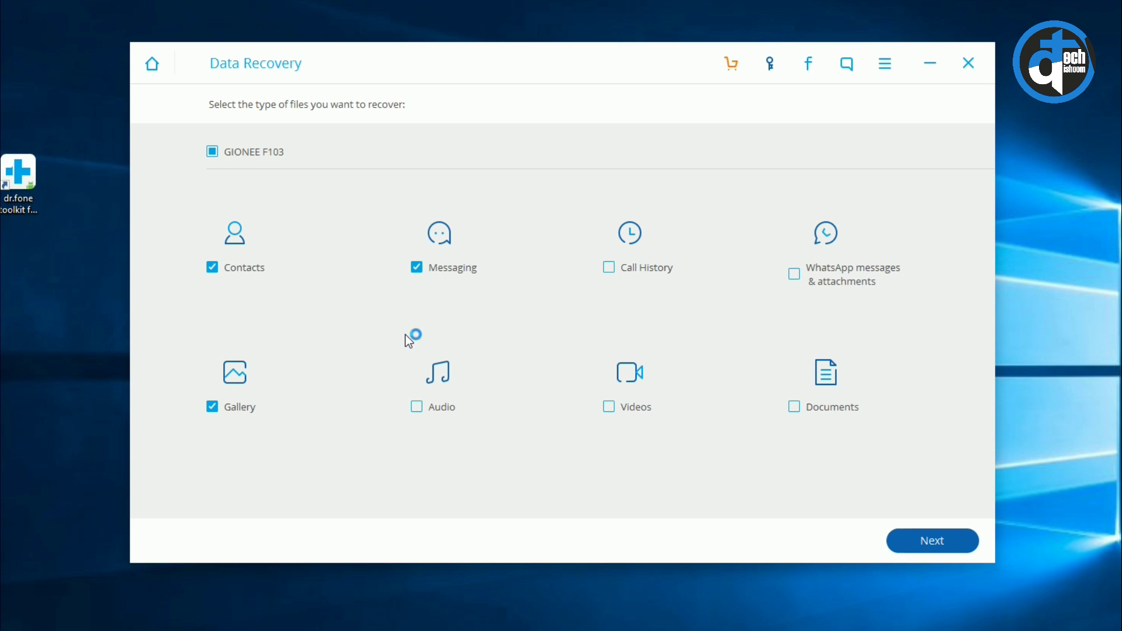
pyautogui.click(422, 410)
pyautogui.click(421, 412)
pyautogui.click(934, 541)
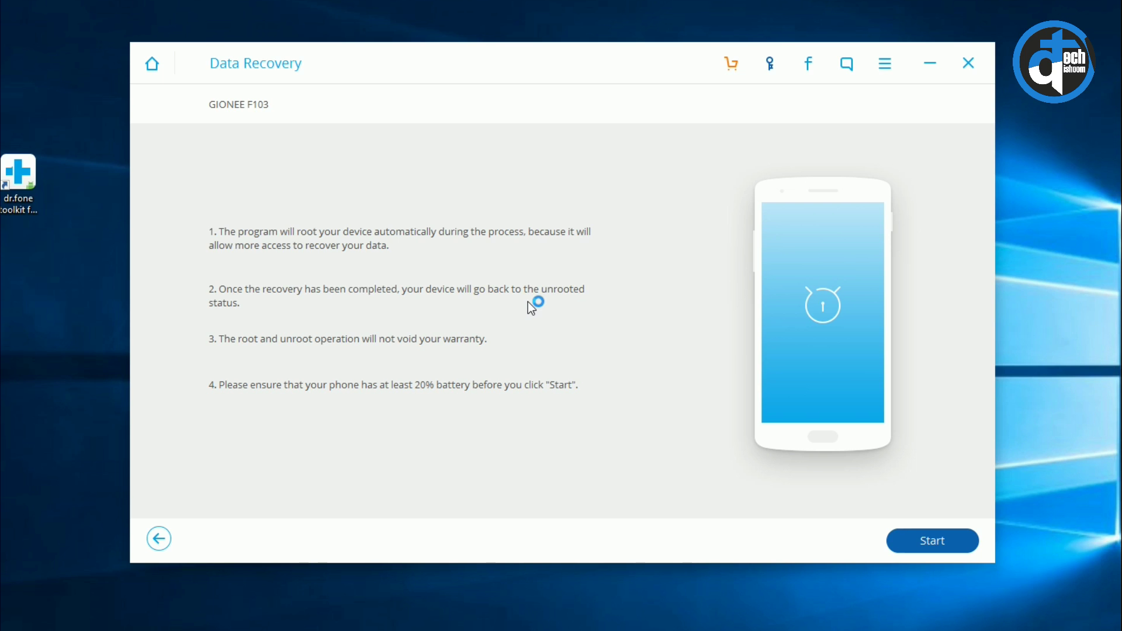
# Step: Start rooting and scanning the GIONEE F103 for the selected data types
pyautogui.click(933, 543)
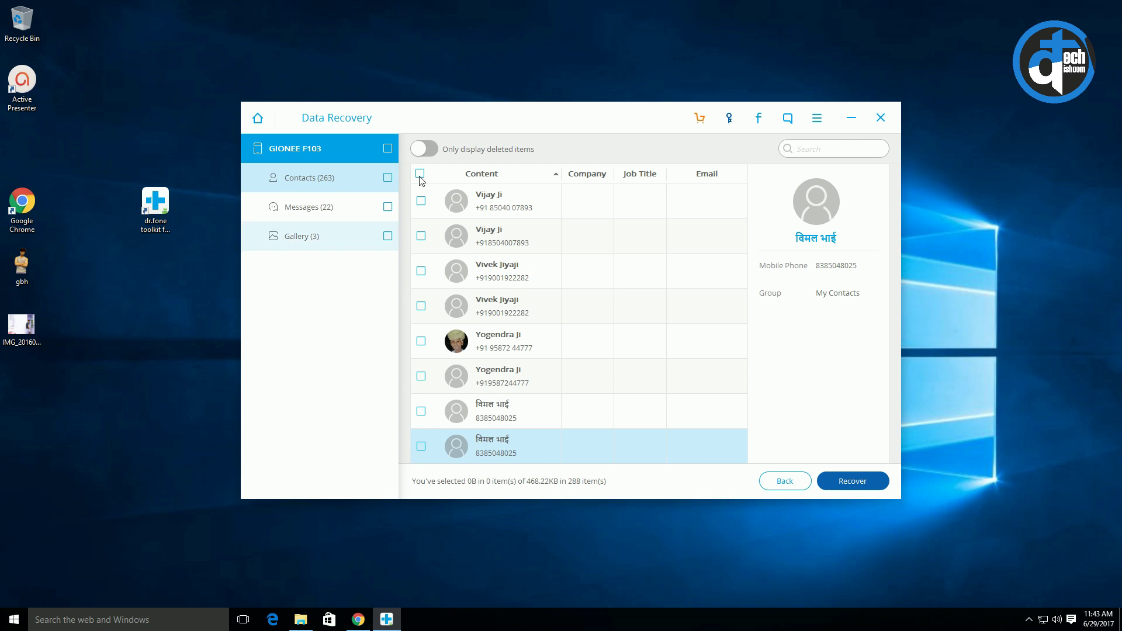
# Step: Preview the found contacts, messages and gallery items, trying the deleted-only filter
pyautogui.click(431, 151)
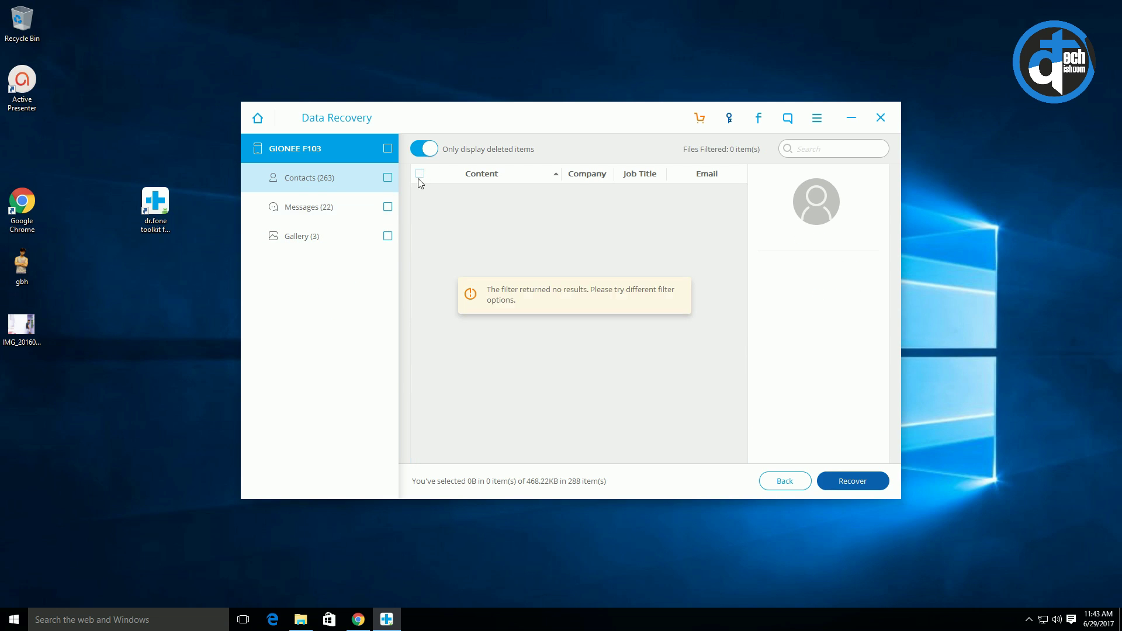
pyautogui.click(315, 214)
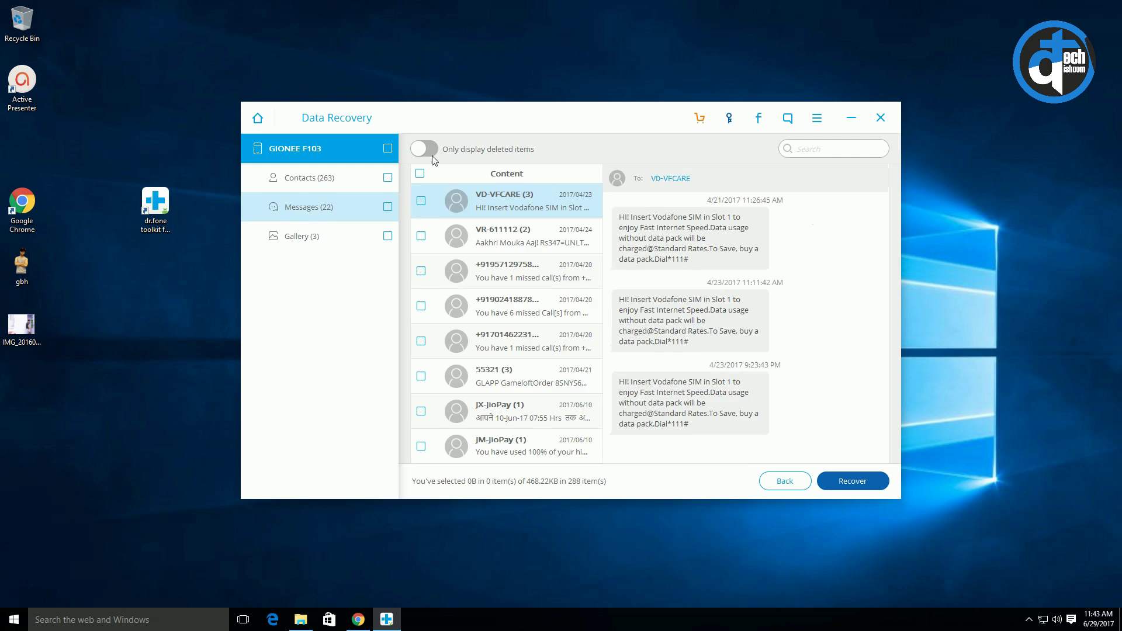
pyautogui.click(431, 152)
pyautogui.click(309, 237)
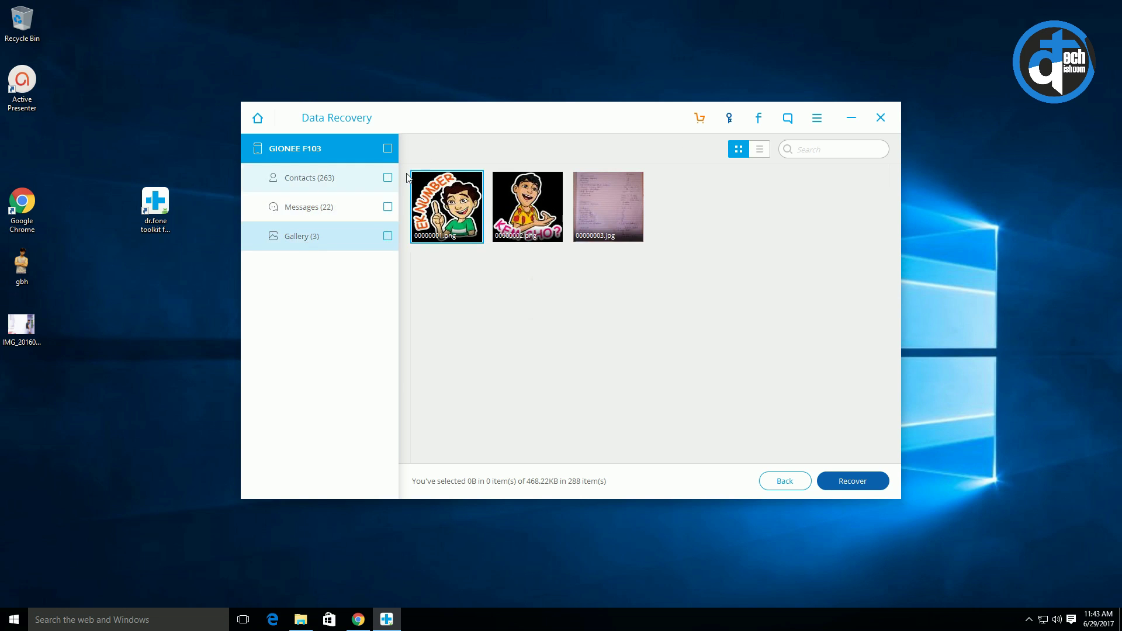
pyautogui.click(309, 180)
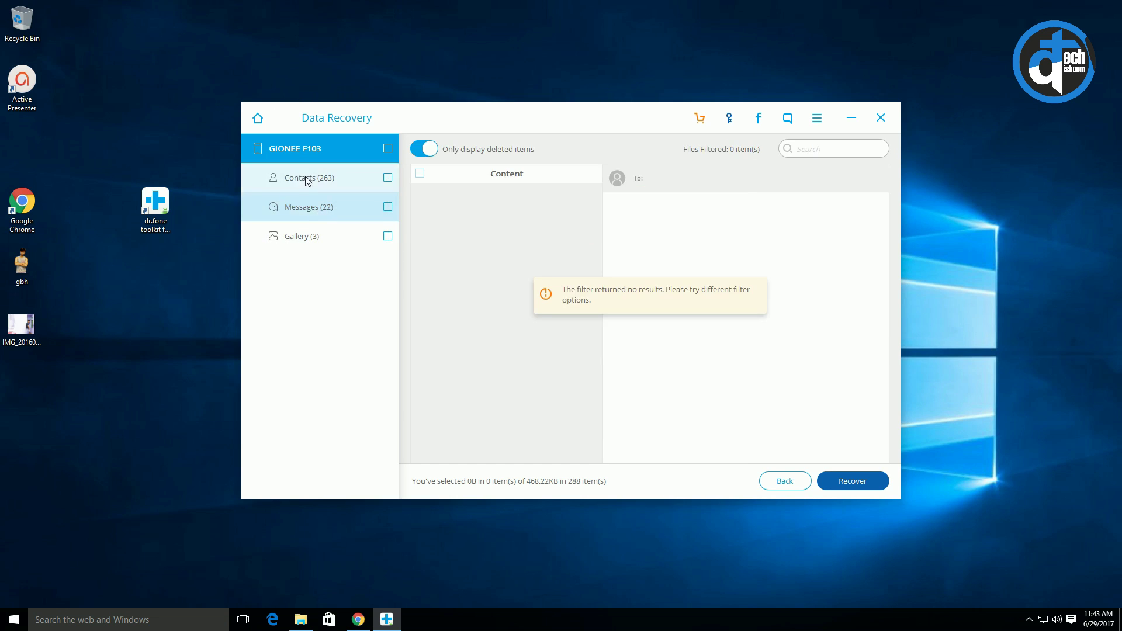
pyautogui.click(422, 150)
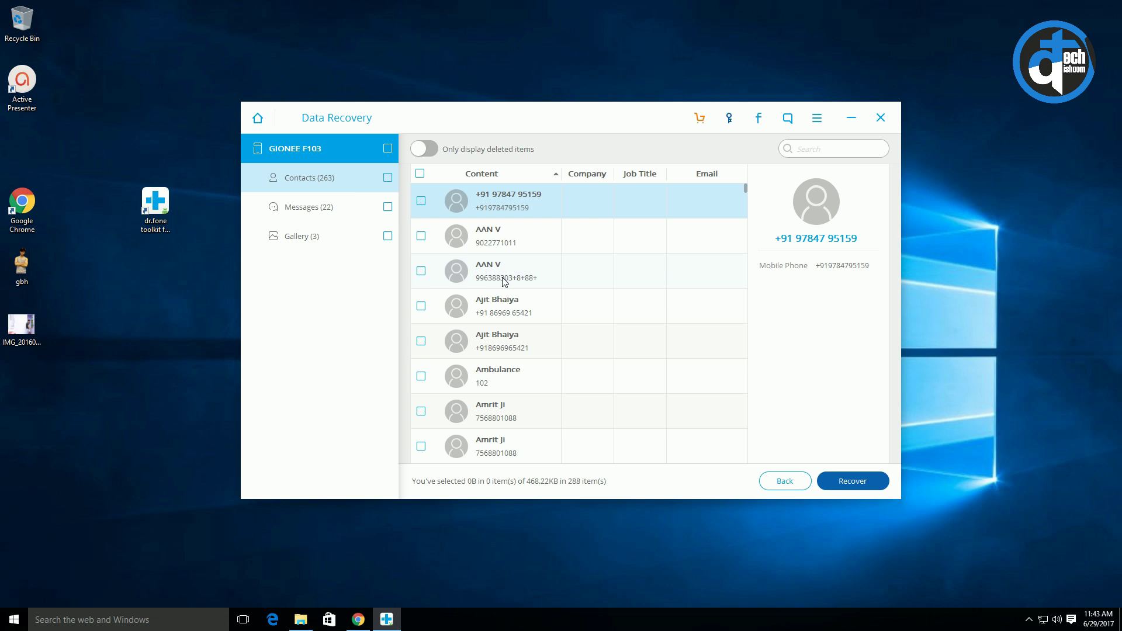
# Step: Tick all 263 contacts, 22 messages and 3 gallery items for recovery
pyautogui.click(387, 177)
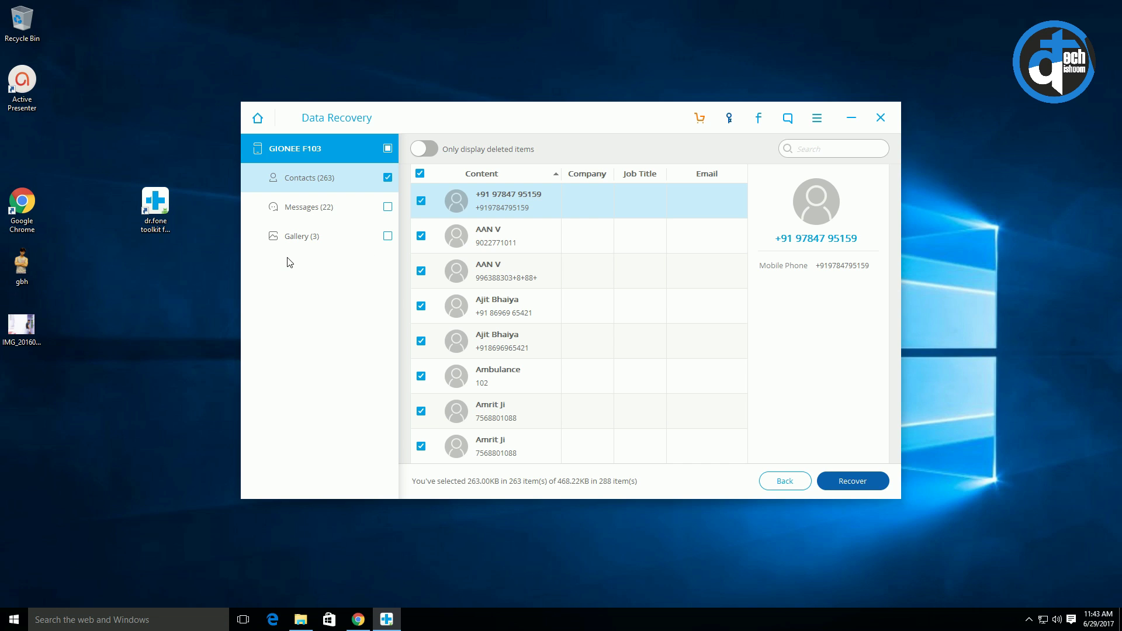
pyautogui.click(387, 206)
pyautogui.click(388, 236)
# Step: Recover the 288 items, skip the registration notice and save to Documents
pyautogui.click(853, 481)
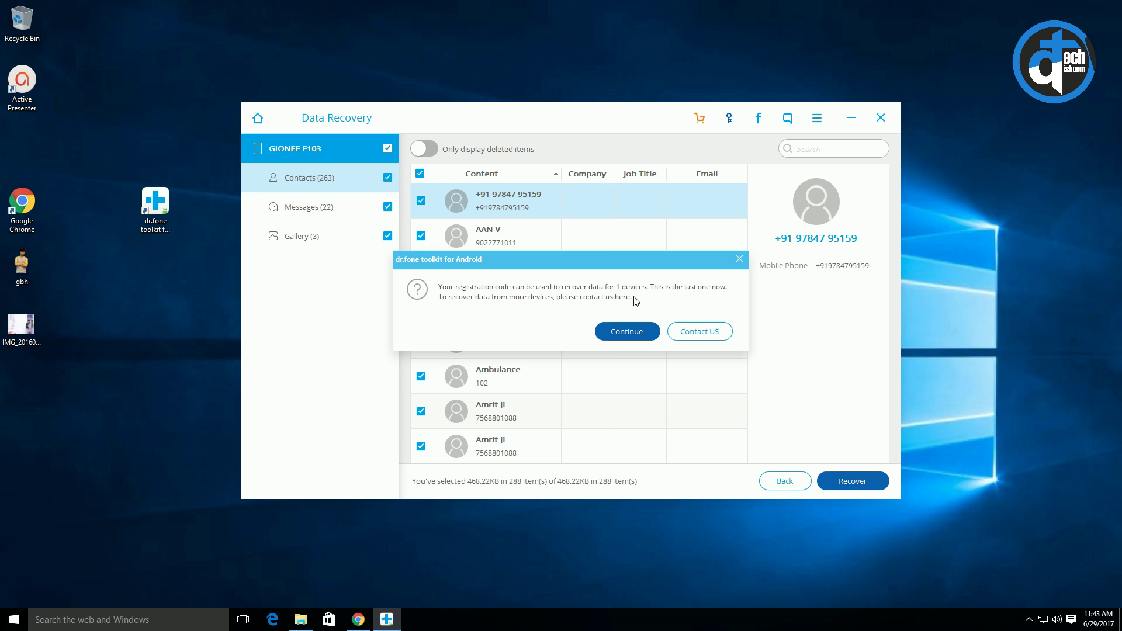
pyautogui.click(629, 332)
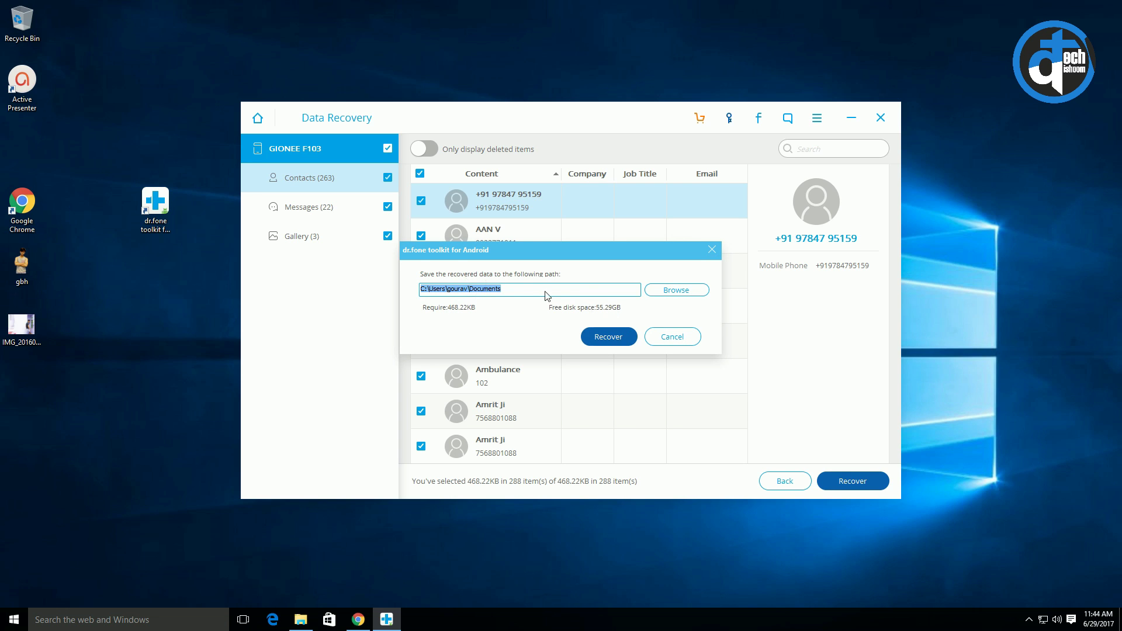
pyautogui.click(608, 338)
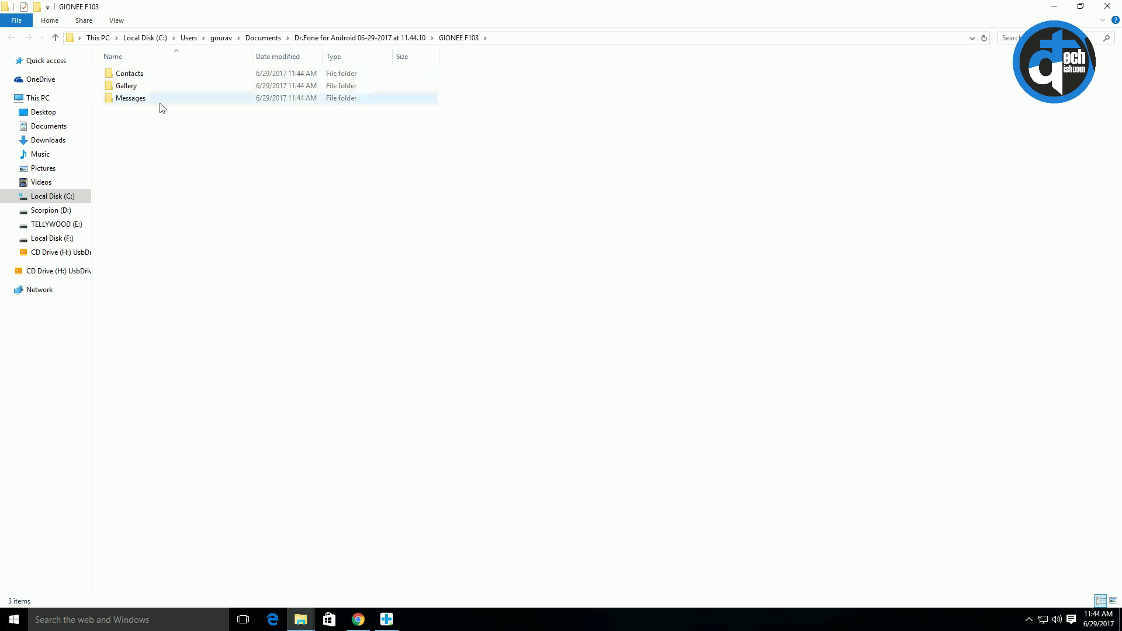
# Step: Inspect the Contacts HTML, CSV and VCard export folders, then return to GIONEE F103
pyautogui.doubleClick(127, 74)
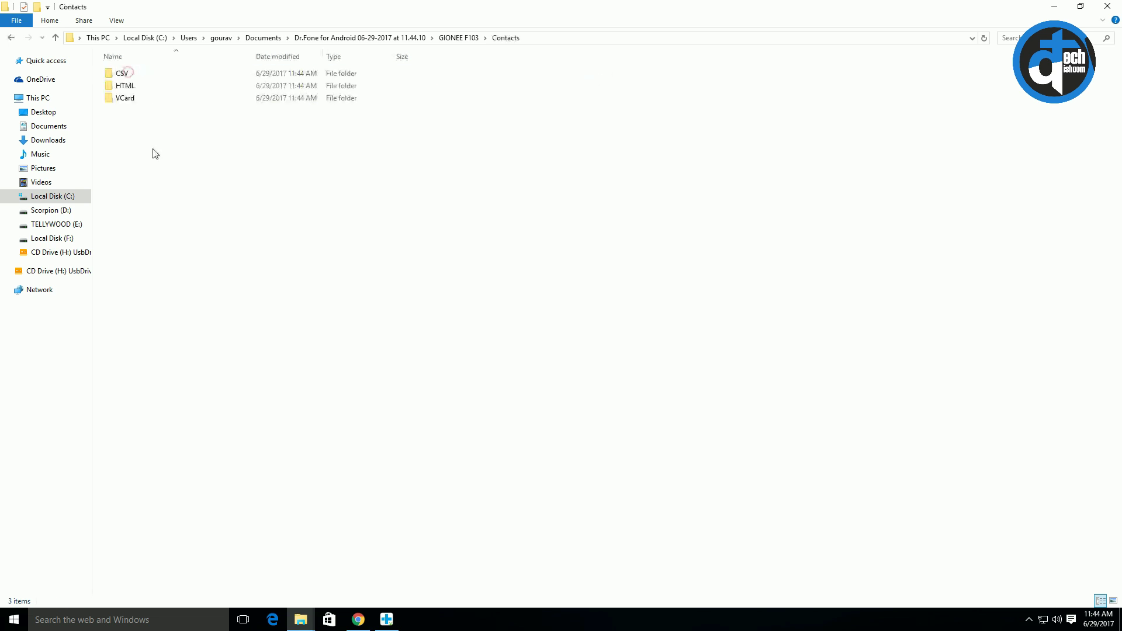
pyautogui.doubleClick(124, 86)
pyautogui.hotkey('alt', 'Left')
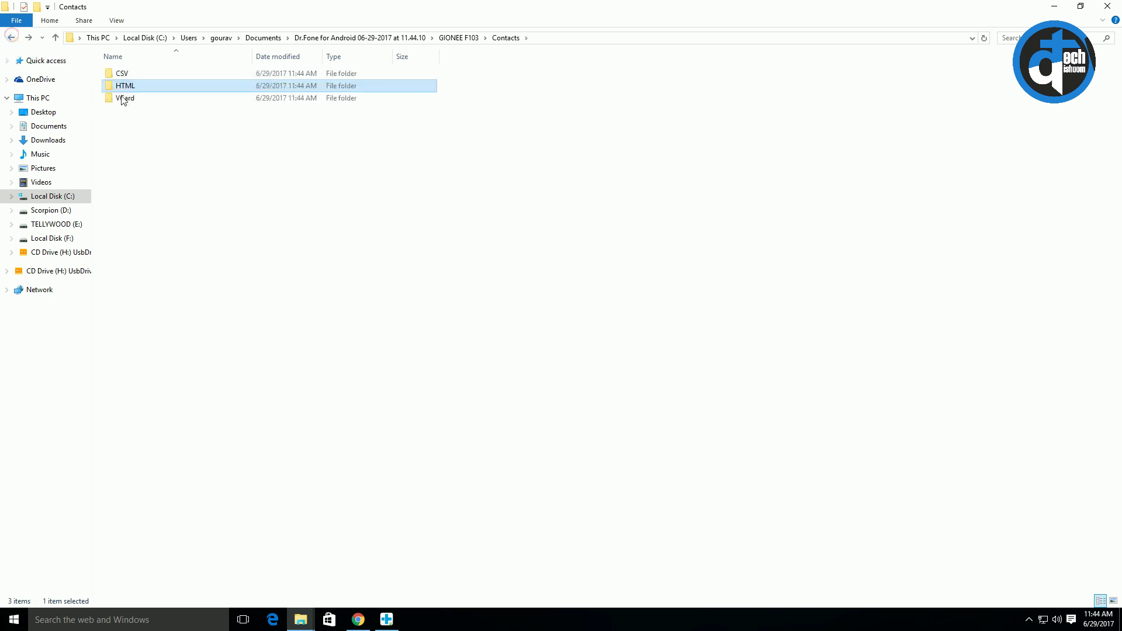
pyautogui.doubleClick(120, 73)
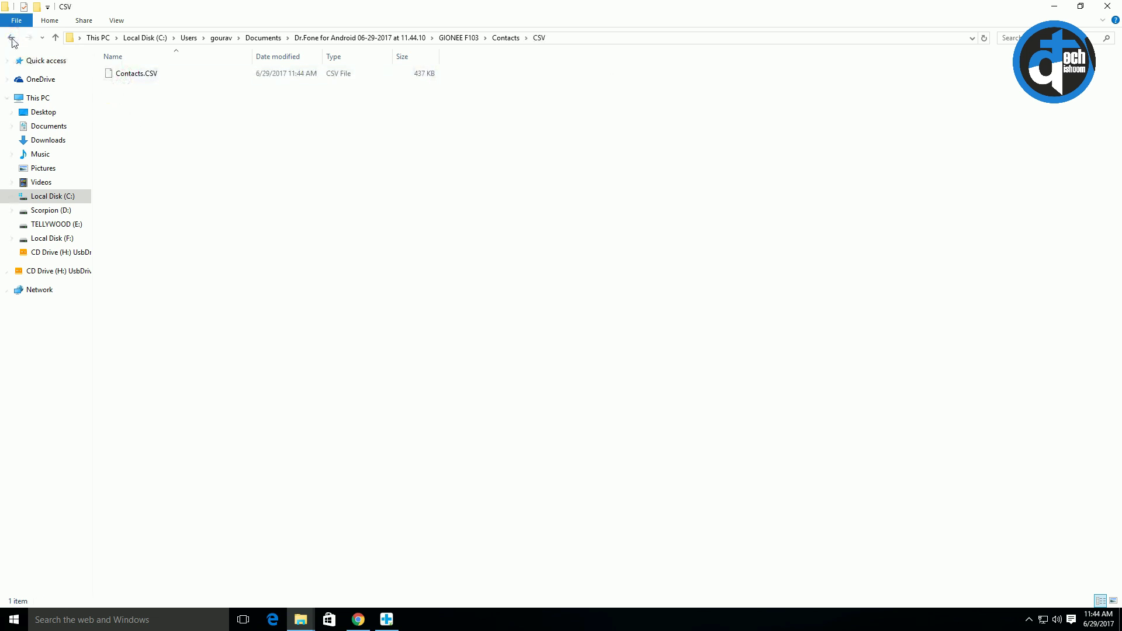
pyautogui.click(12, 39)
pyautogui.doubleClick(125, 97)
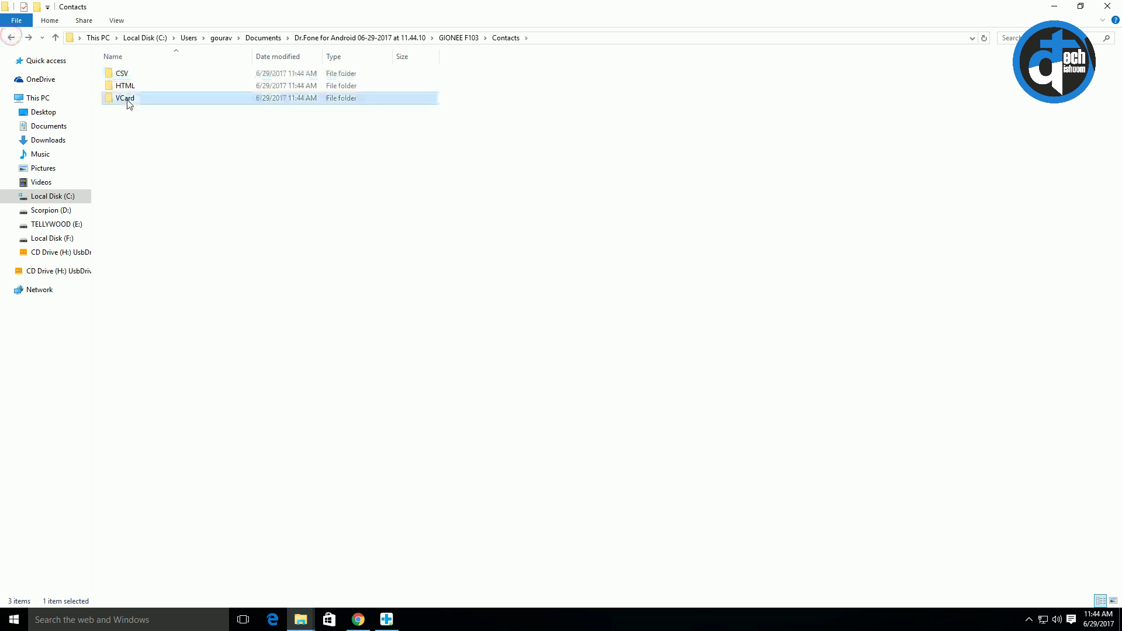
pyautogui.click(9, 40)
pyautogui.click(10, 39)
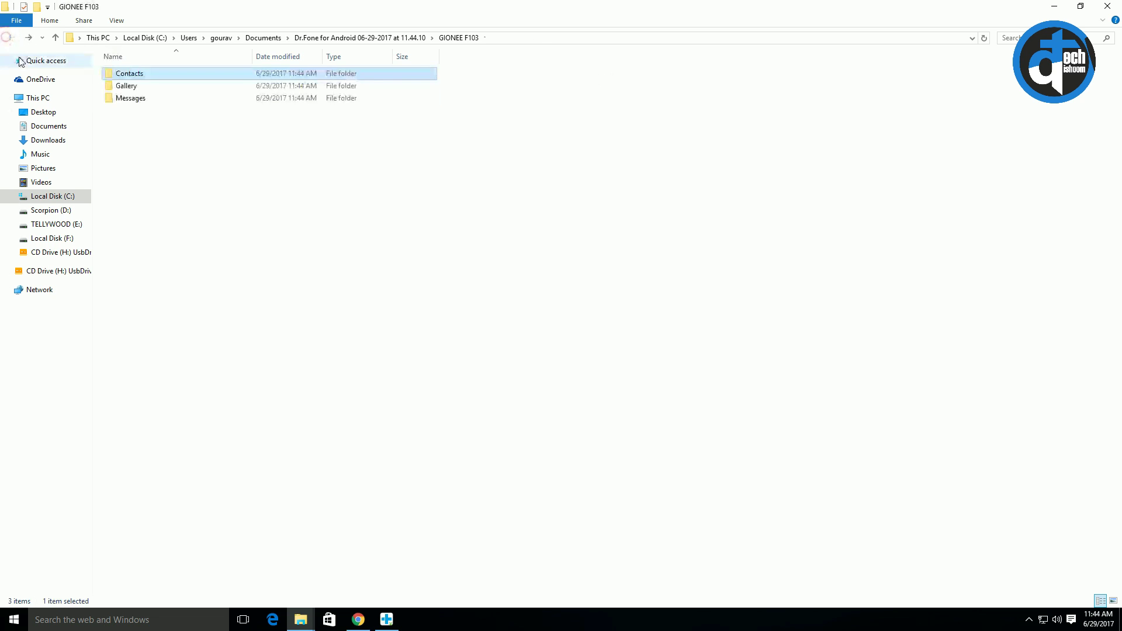
# Step: Inspect the Gallery's JPG and PNG image folders, then return to GIONEE F103
pyautogui.doubleClick(122, 86)
pyautogui.doubleClick(121, 74)
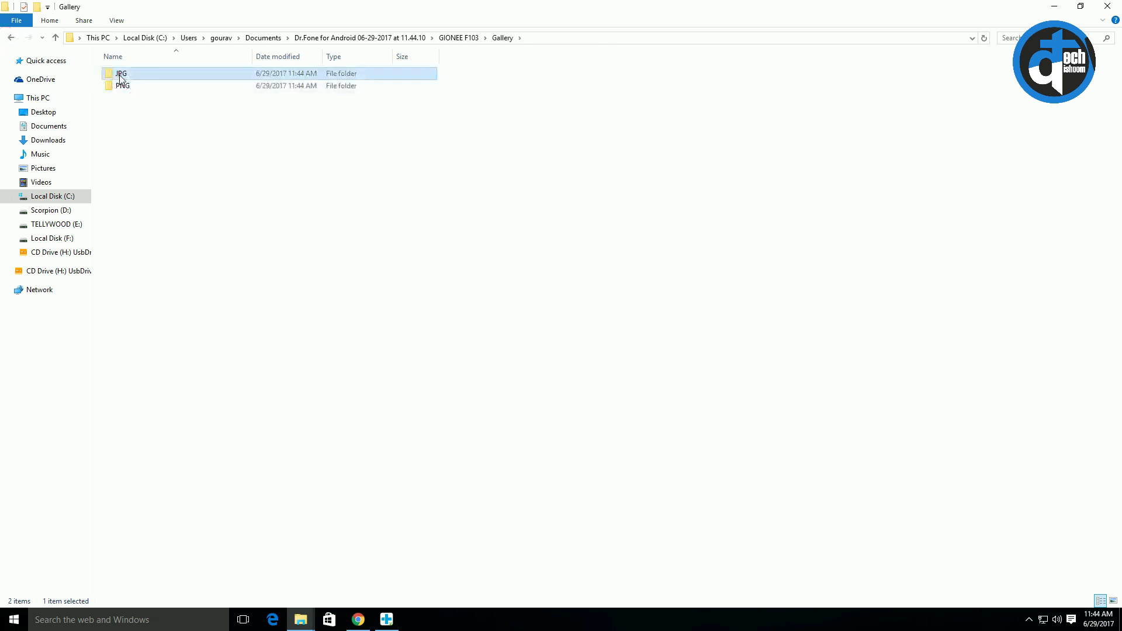
pyautogui.click(10, 38)
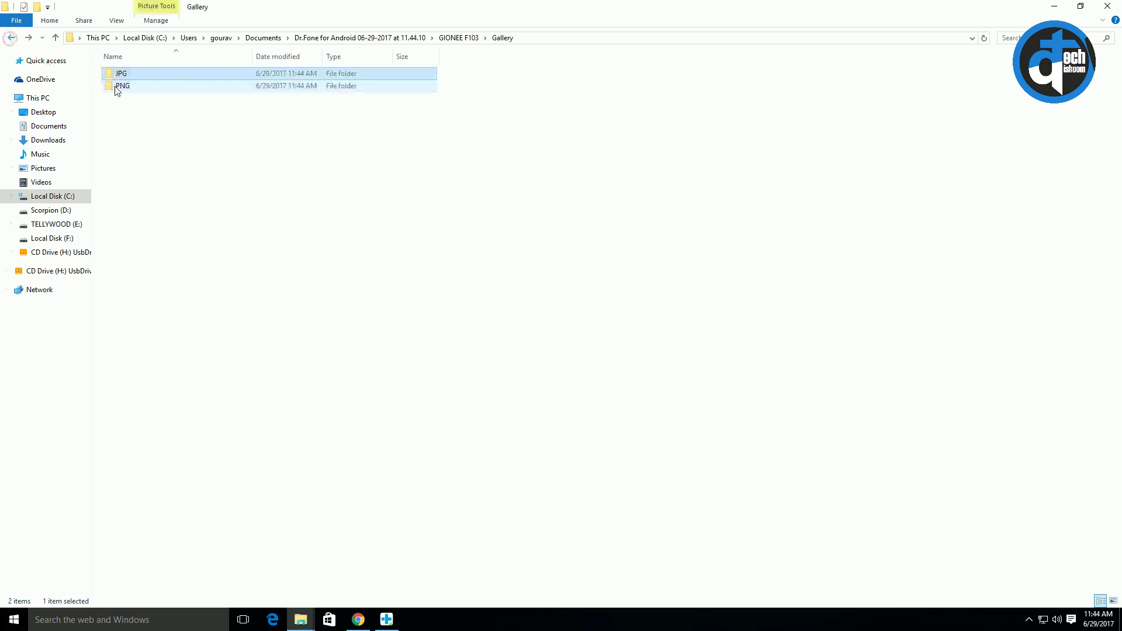
pyautogui.doubleClick(117, 89)
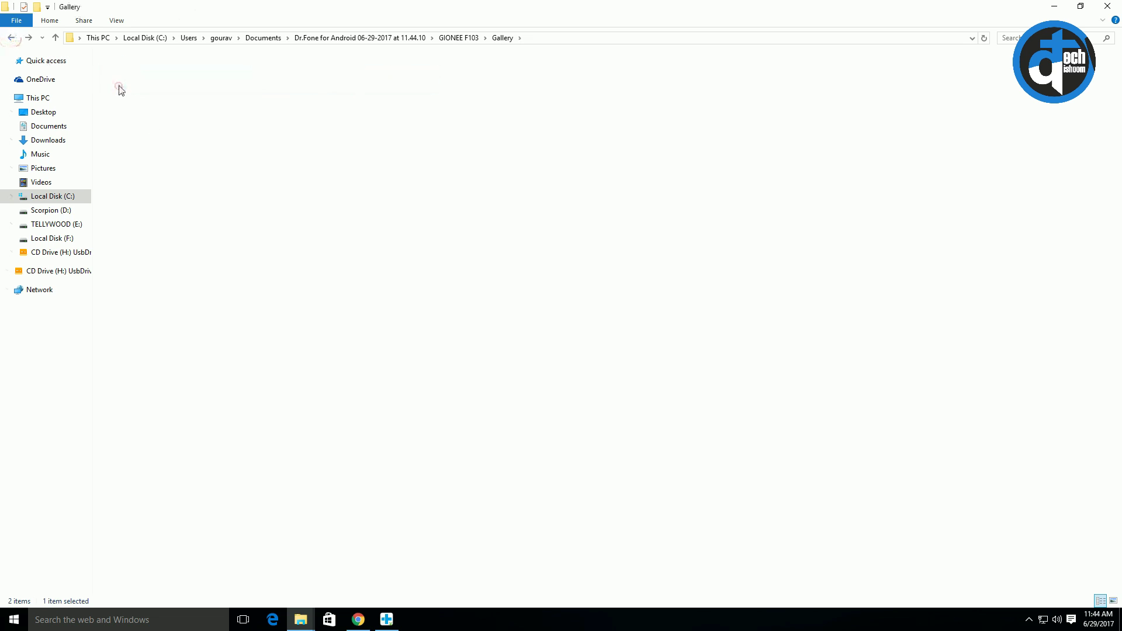
pyautogui.click(10, 39)
pyautogui.click(10, 39)
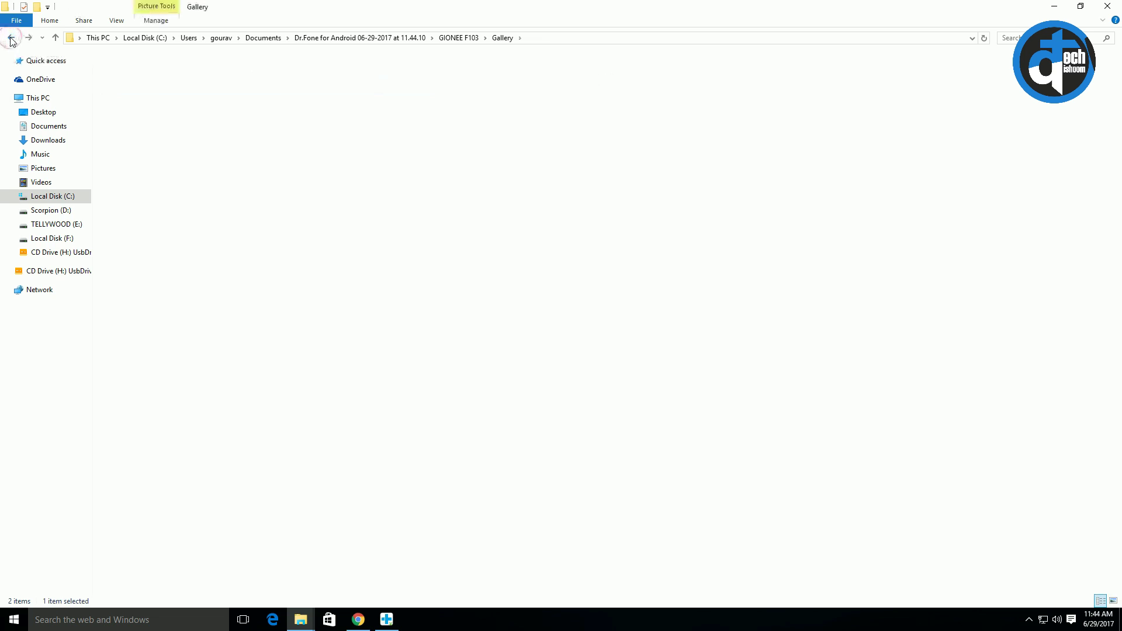
# Step: In the Messages folder, review the CSV, HTML and XML message exports one by one
pyautogui.doubleClick(134, 100)
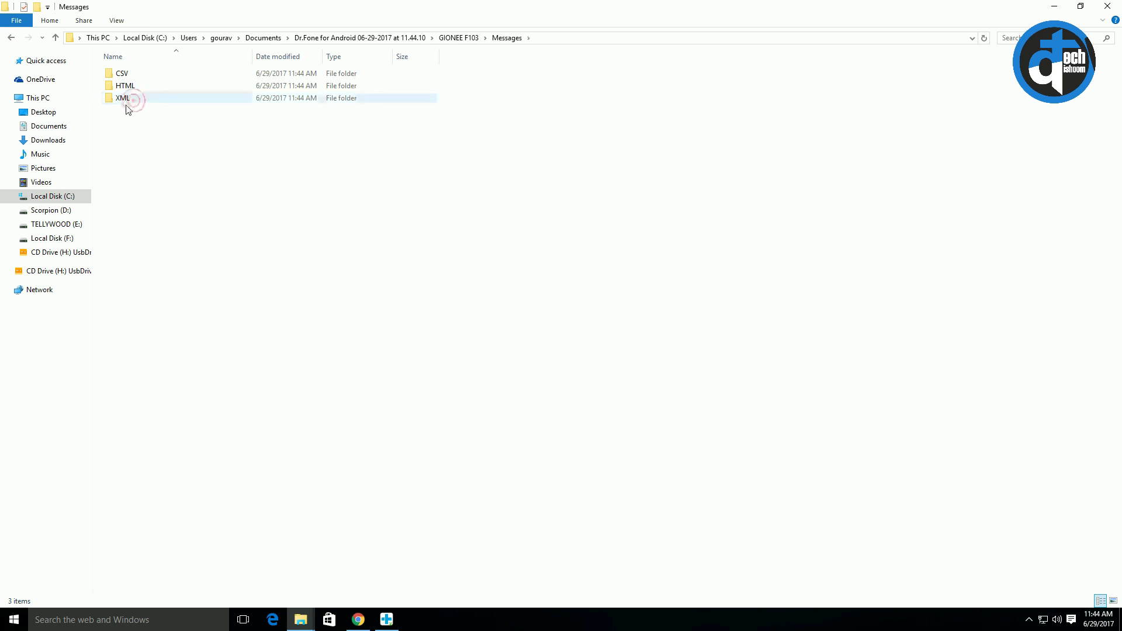
pyautogui.doubleClick(122, 75)
pyautogui.click(10, 40)
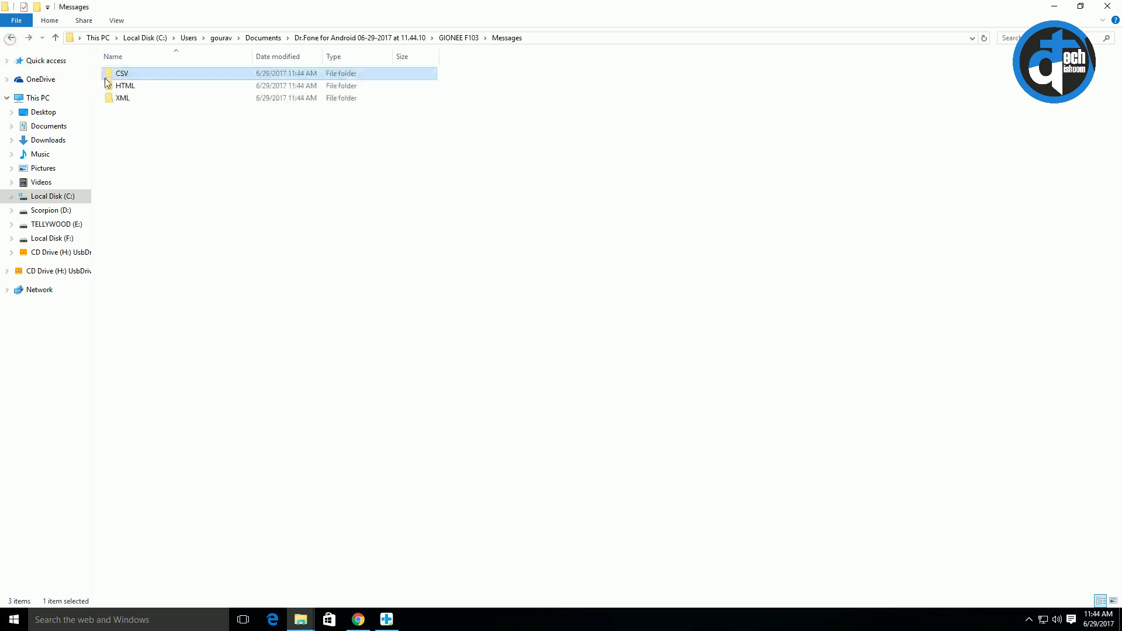
pyautogui.doubleClick(127, 87)
pyautogui.click(11, 39)
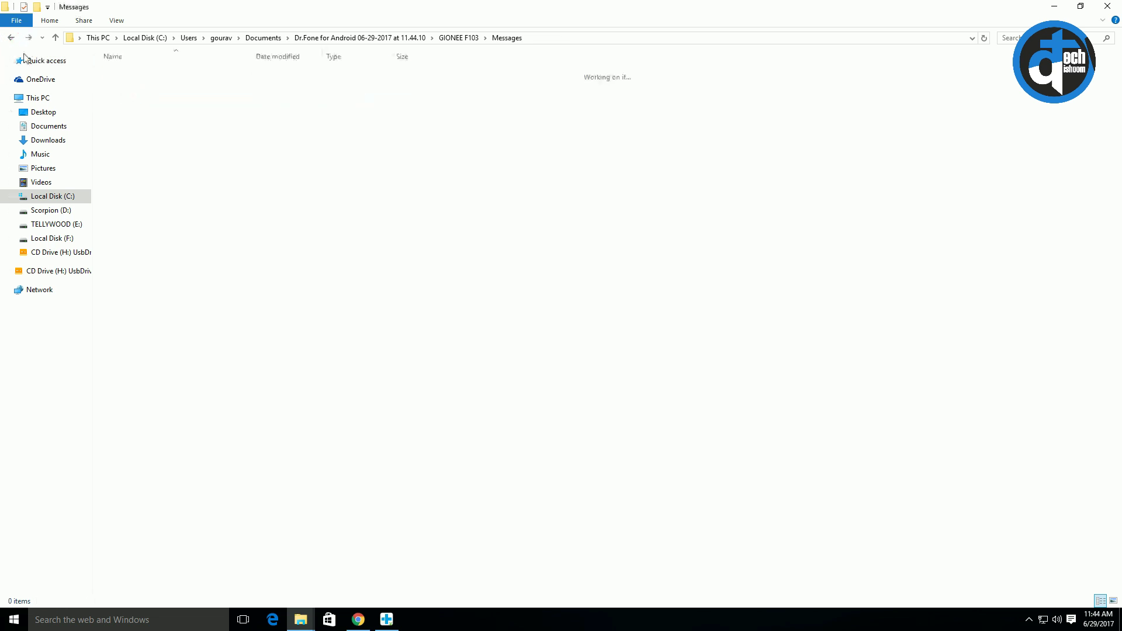
pyautogui.doubleClick(131, 99)
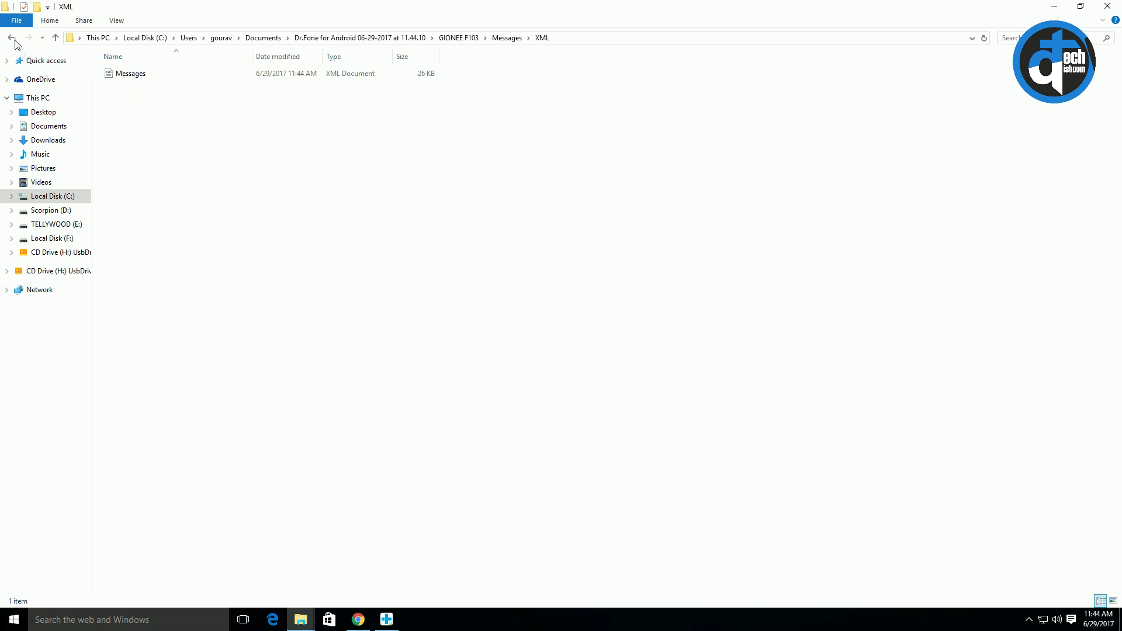
pyautogui.click(10, 37)
# Step: Check the image folder inside the HTML export, then return to the GIONEE F103 folder
pyautogui.doubleClick(124, 87)
pyautogui.doubleClick(124, 76)
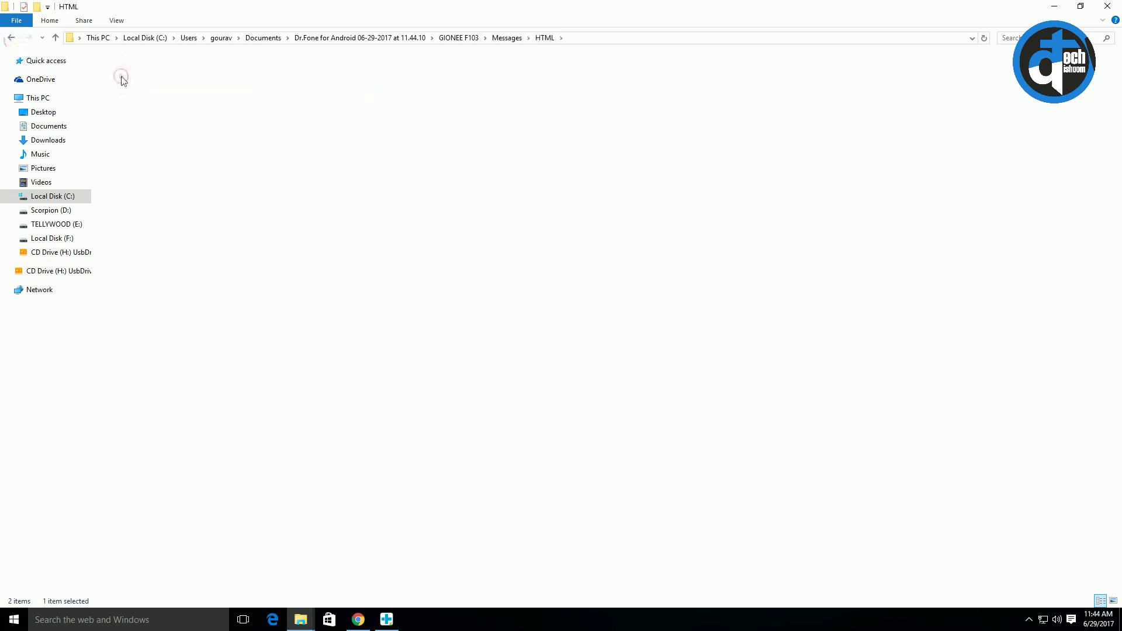
pyautogui.click(10, 38)
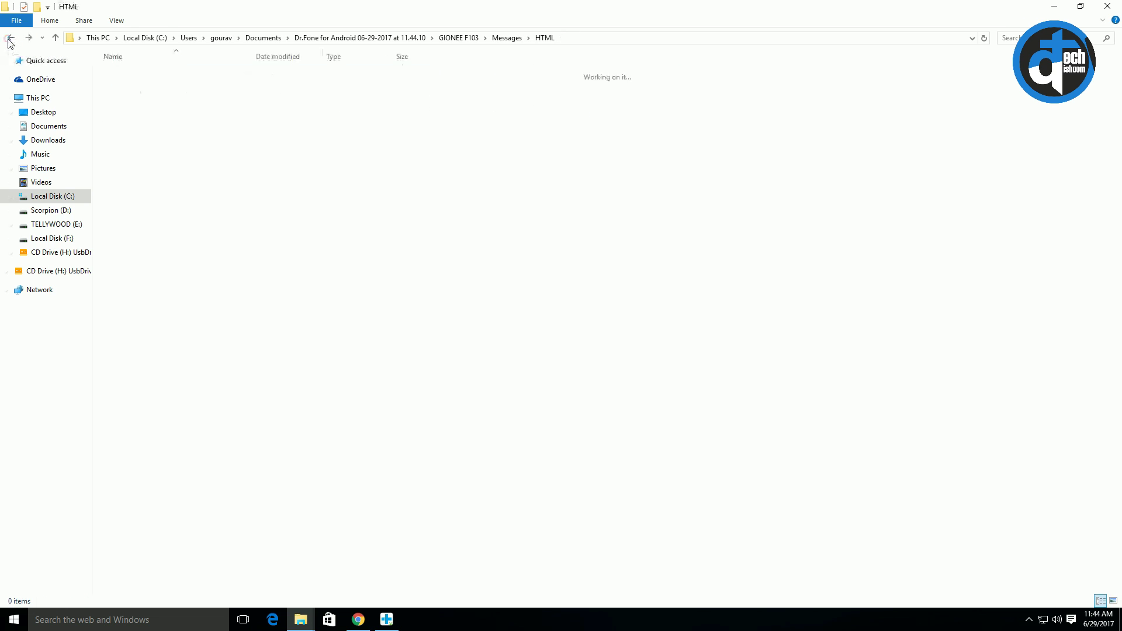
pyautogui.click(10, 39)
pyautogui.click(10, 38)
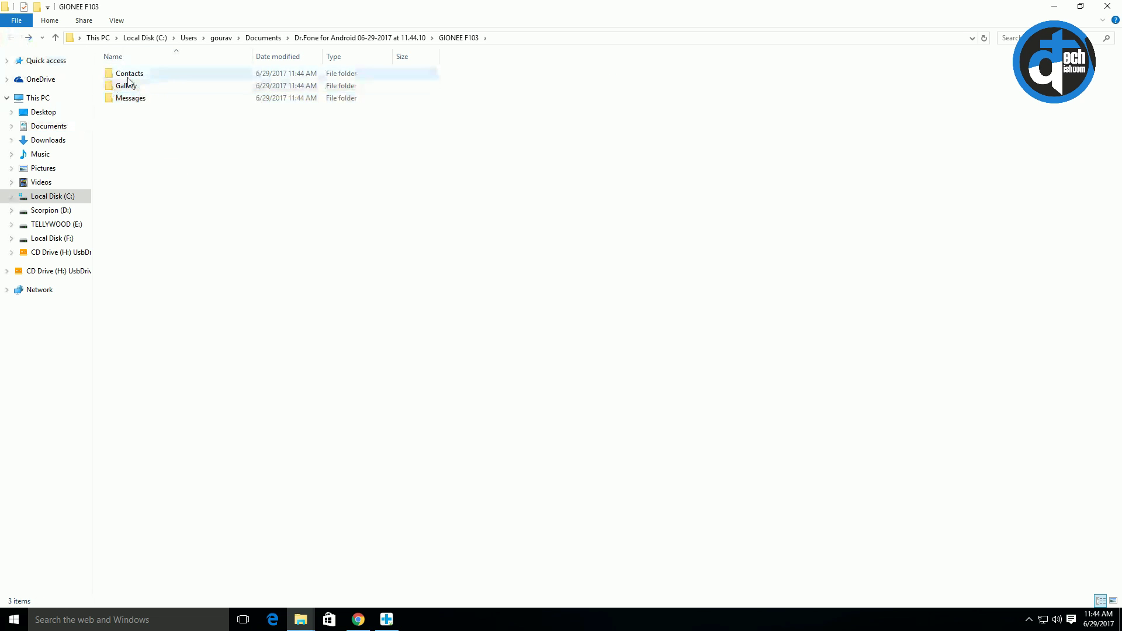
pyautogui.moveTo(131, 73); pyautogui.dragTo(156, 119)
pyautogui.click(218, 233)
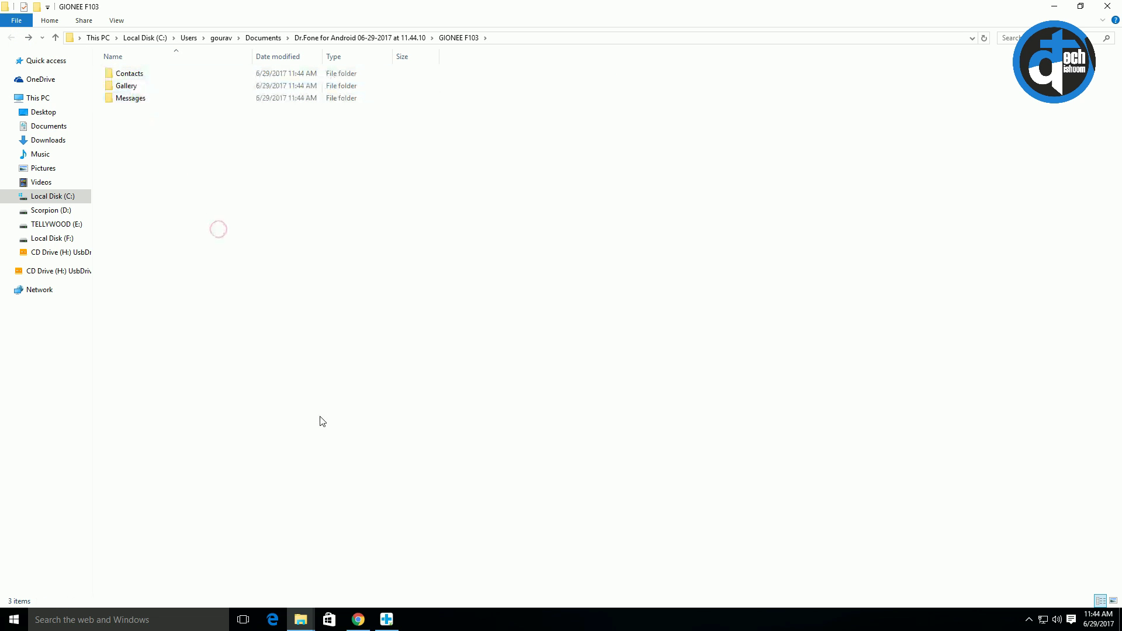
# Step: Restore the dr.fone Data Recovery window and move it up and left over File Explorer
pyautogui.click(391, 624)
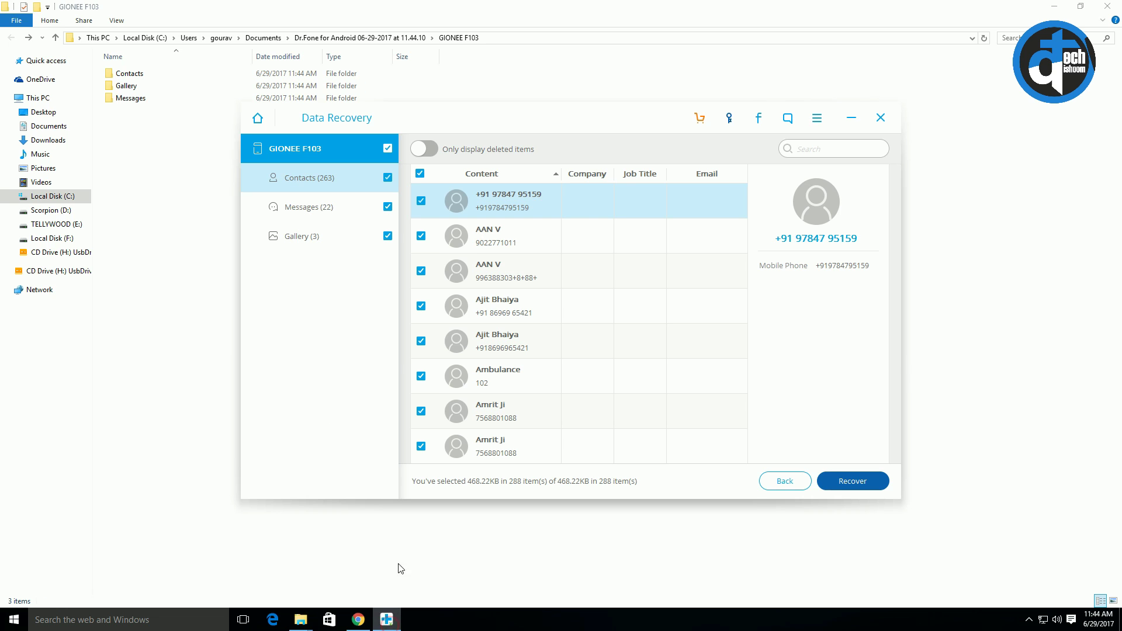
pyautogui.moveTo(560, 130); pyautogui.dragTo(514, 103)
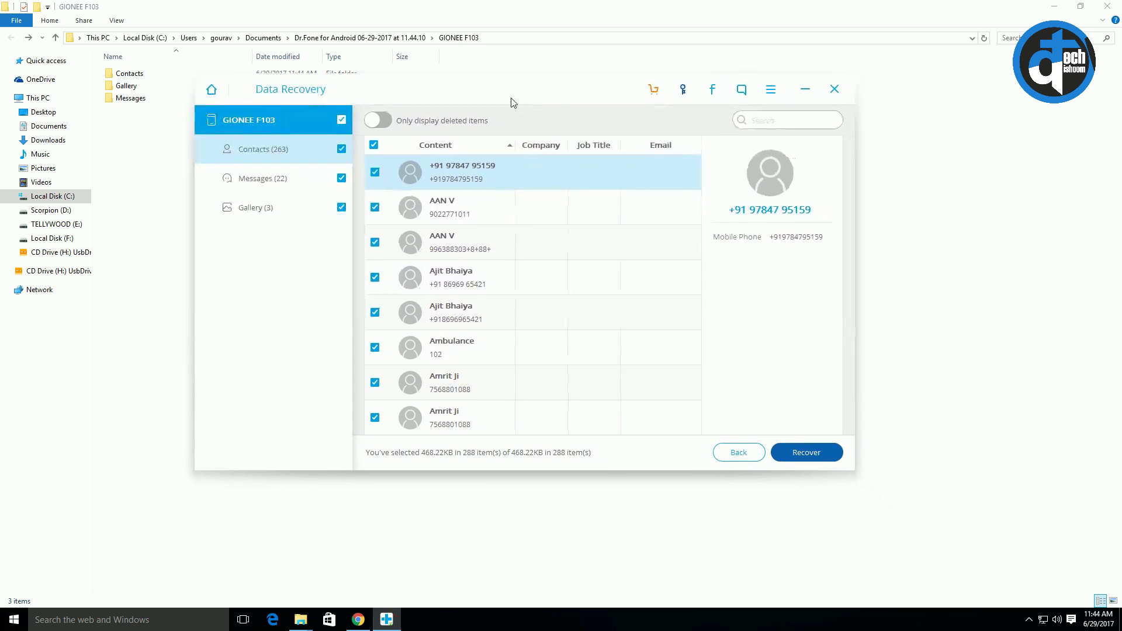